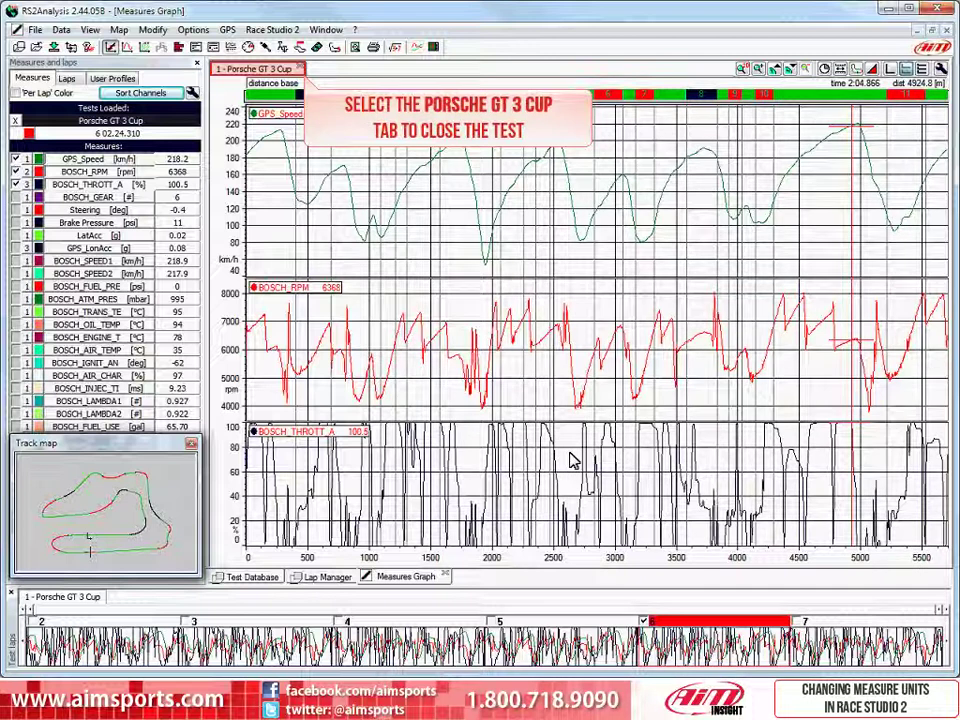
# - Close the Porsche GT 3 Cup test tab and bring up the File menu
pyautogui.click(302, 69)
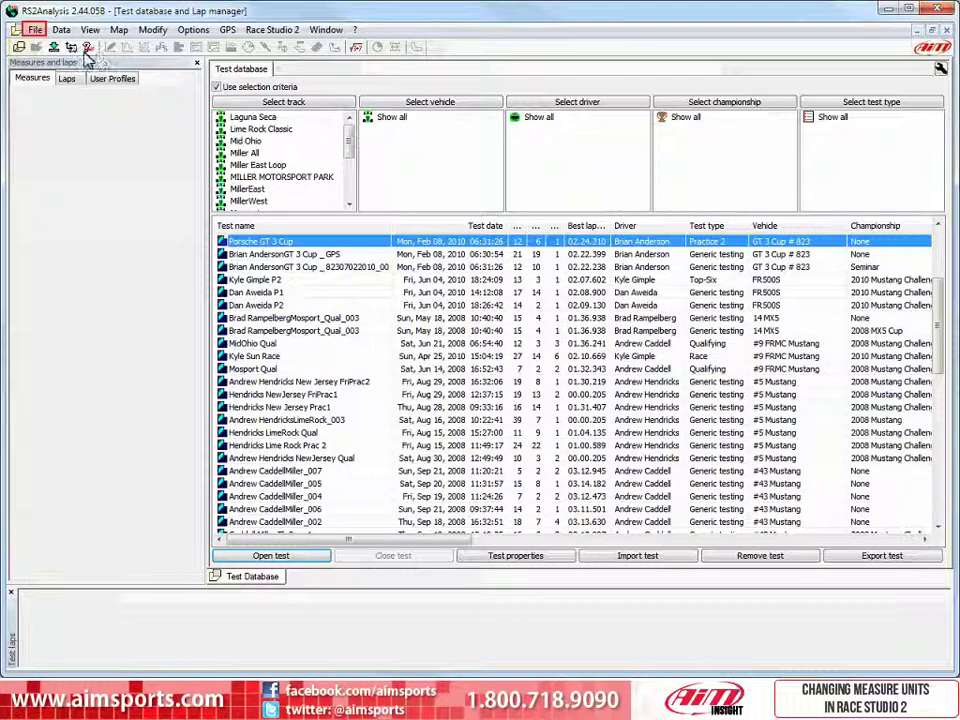
pyautogui.click(35, 31)
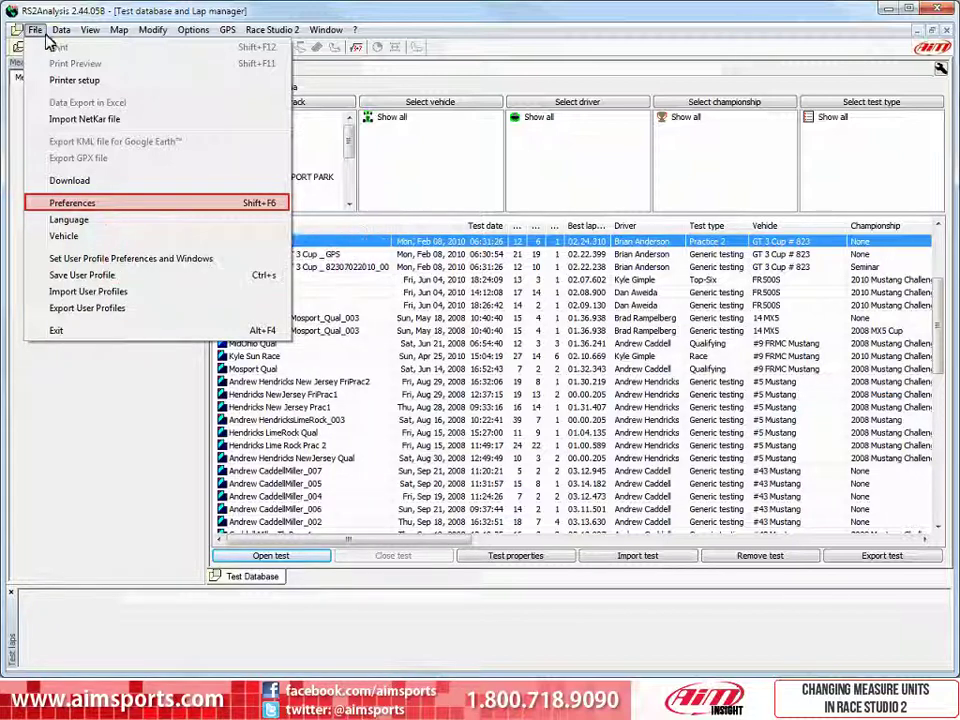
# - In General software setup, switch the speed unit to mph and temperature to °F
pyautogui.click(70, 205)
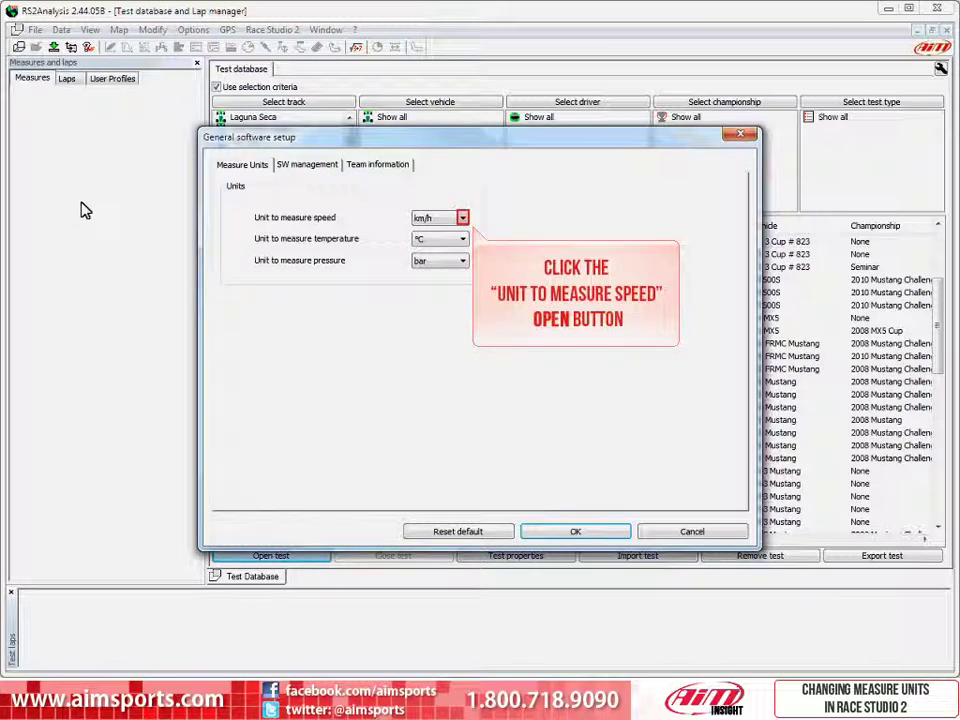
pyautogui.click(463, 219)
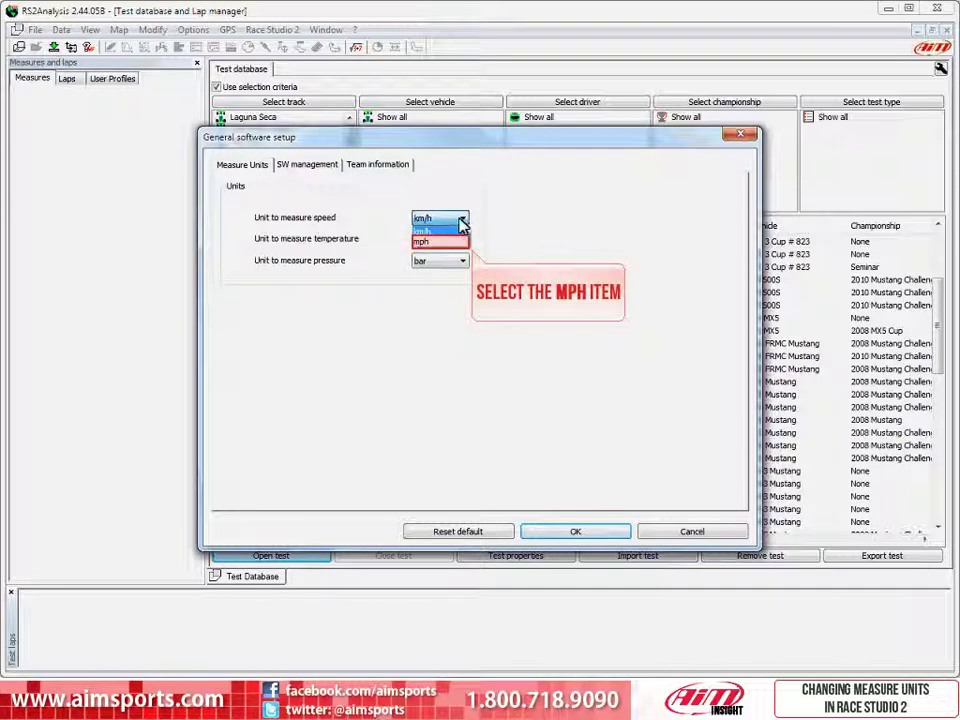
pyautogui.click(452, 243)
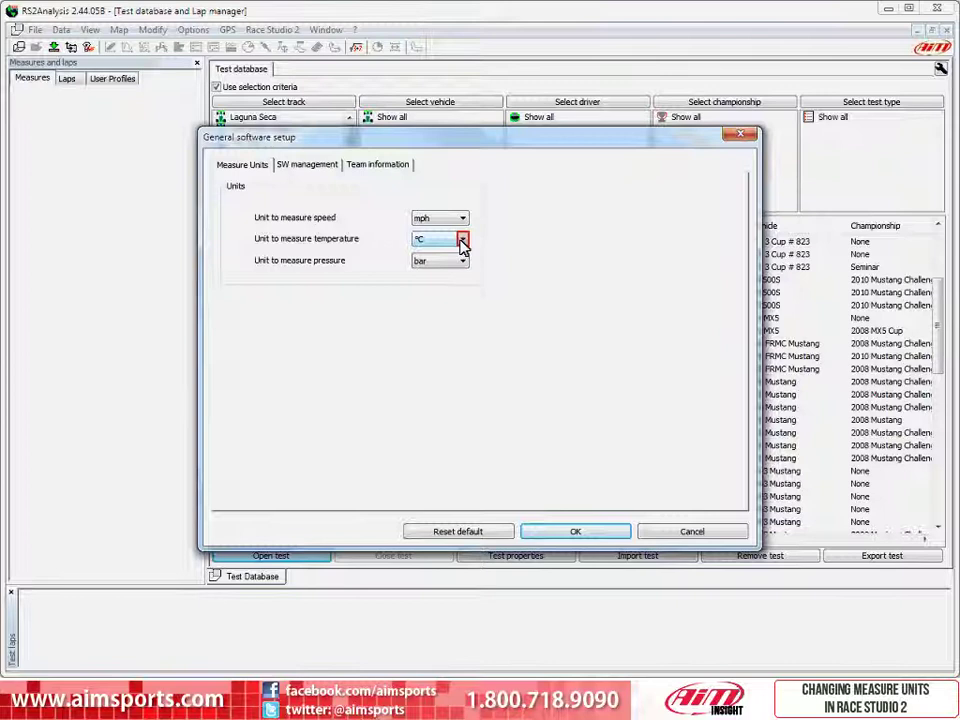
pyautogui.click(463, 240)
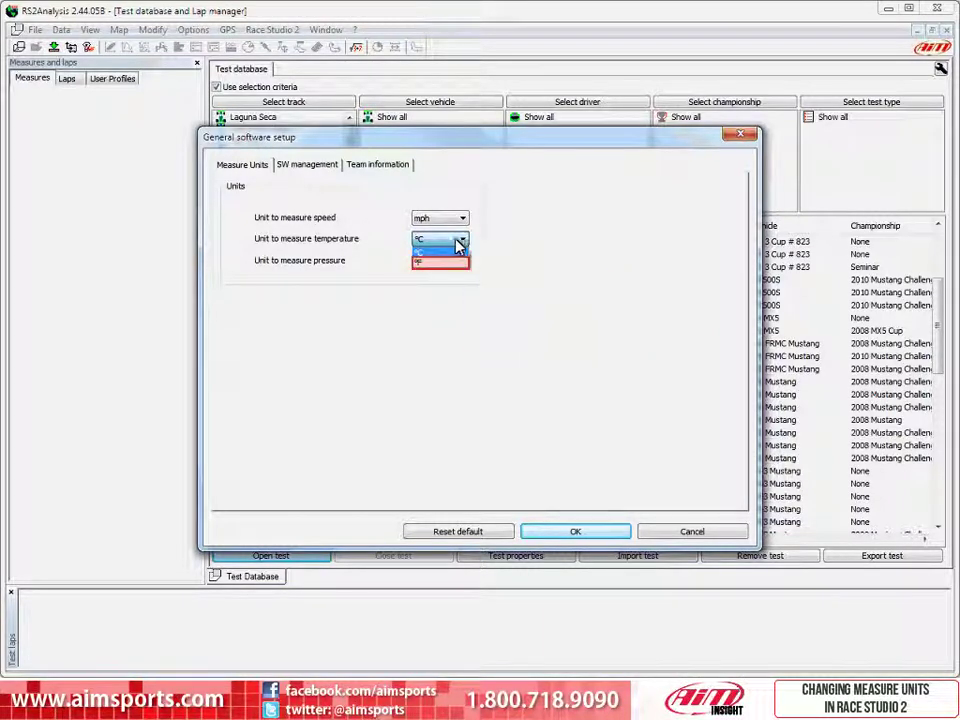
pyautogui.click(437, 265)
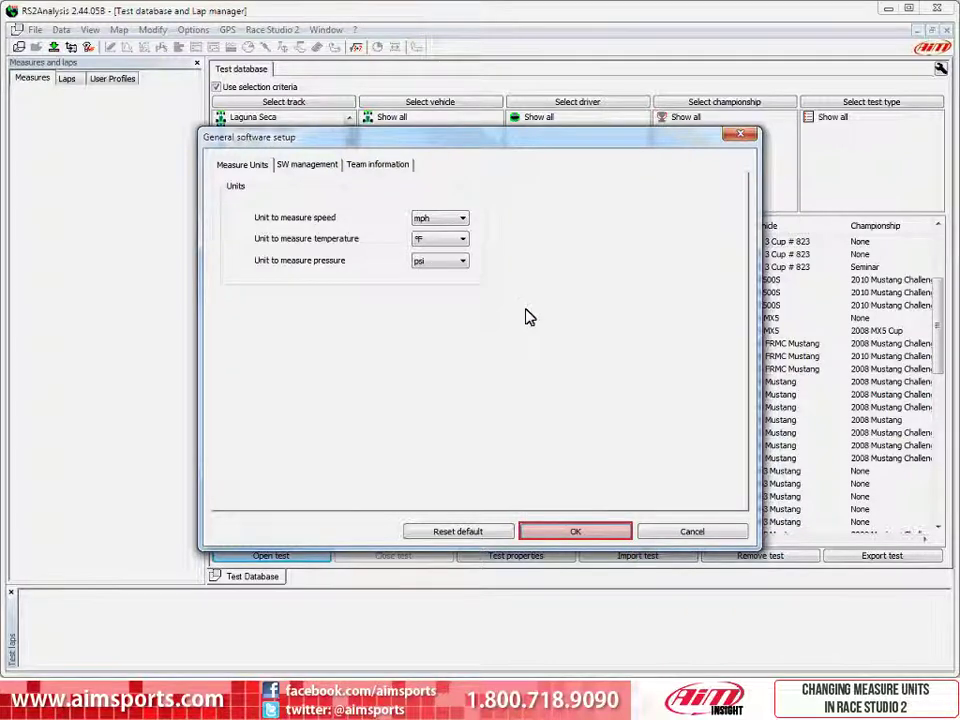
# - Confirm the mph/°F unit settings with OK and select the Porsche GT 3 Cup test row
pyautogui.click(575, 535)
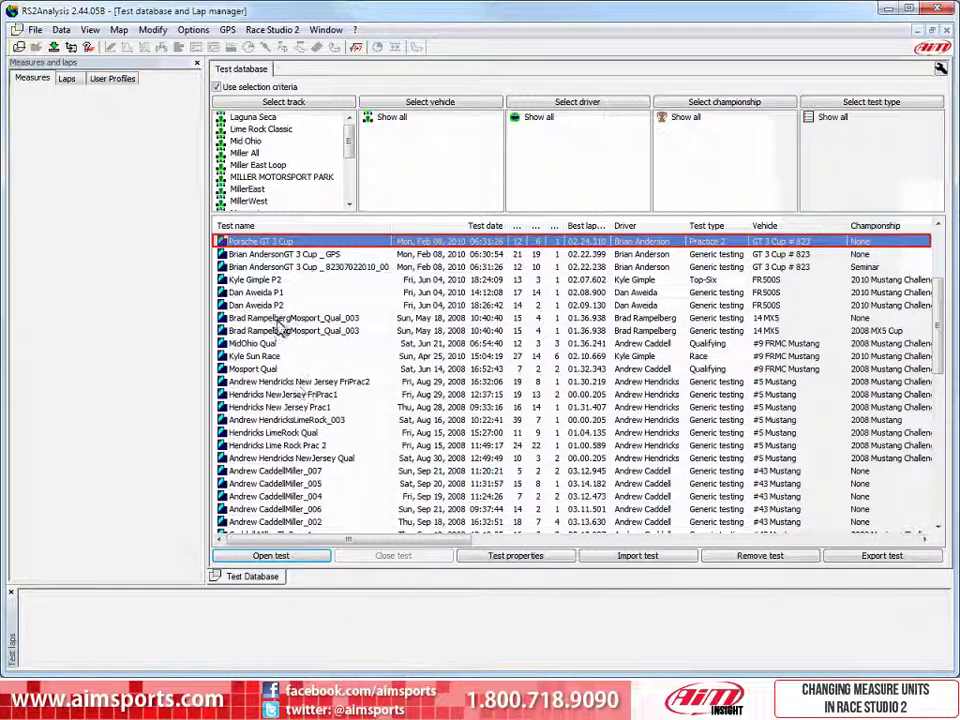
pyautogui.click(272, 244)
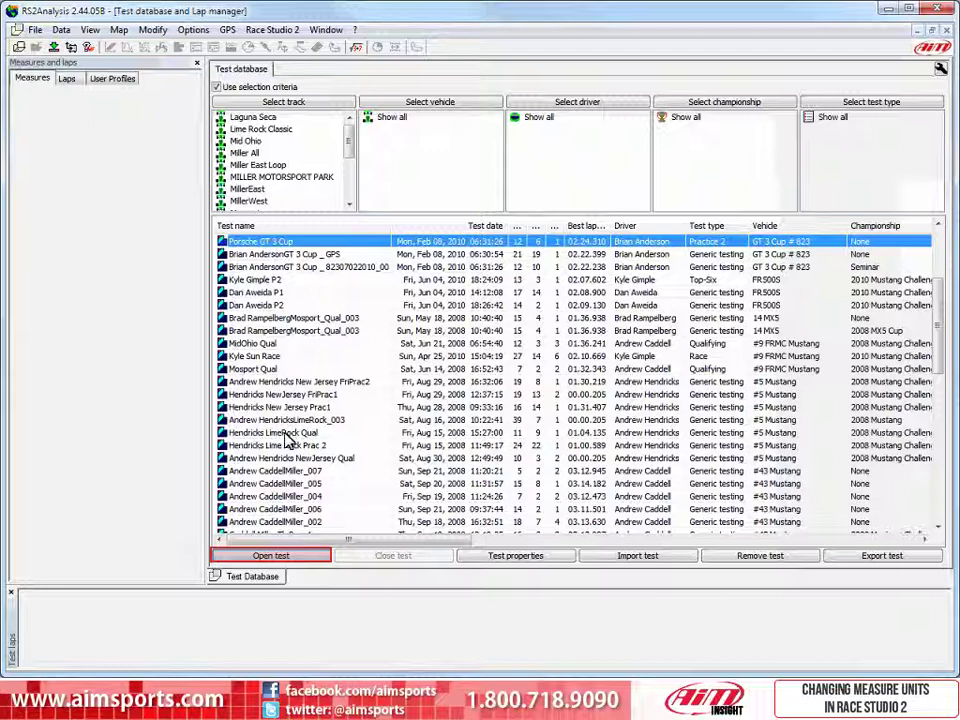
# - Load the Porsche GT 3 Cup test into the Measures Graph, showing speed in mph
pyautogui.click(284, 558)
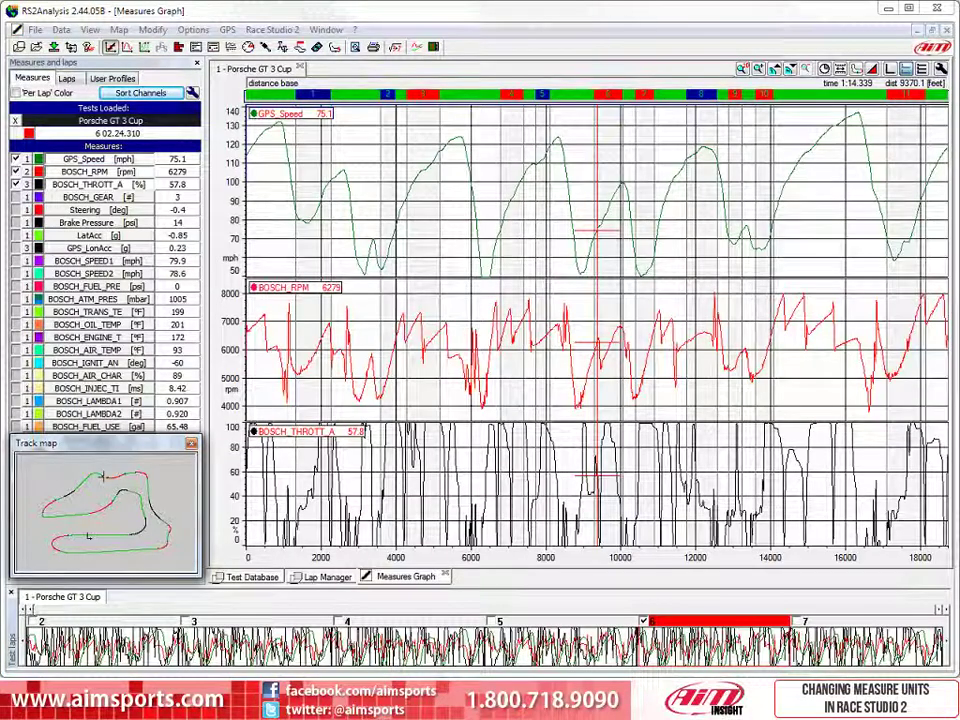